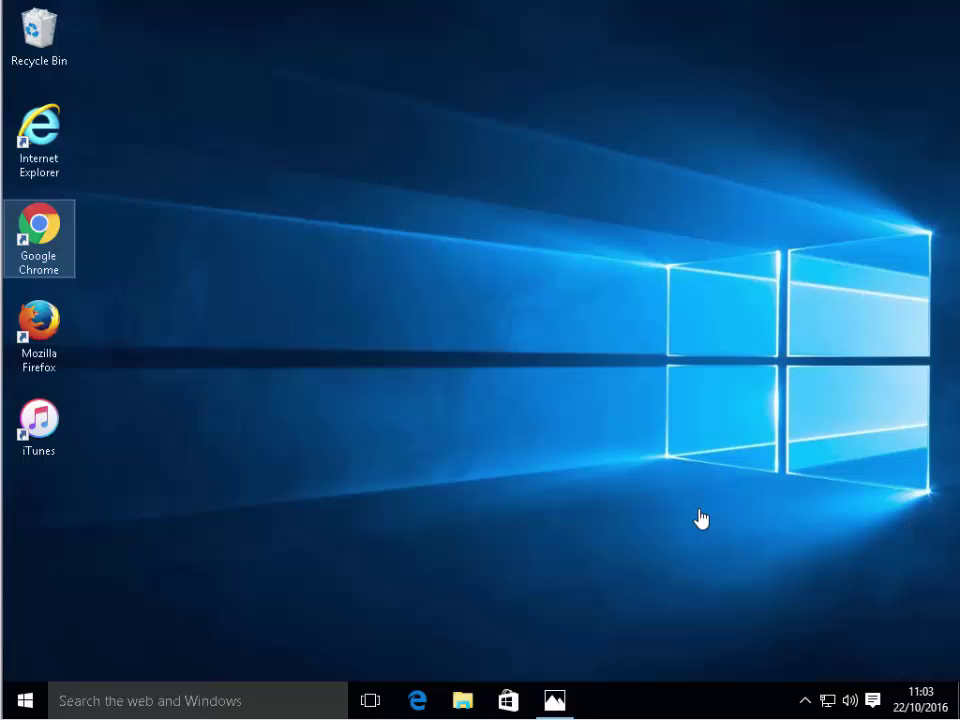
Open the Pictures folder in File Explorer.
left_click(670, 502)
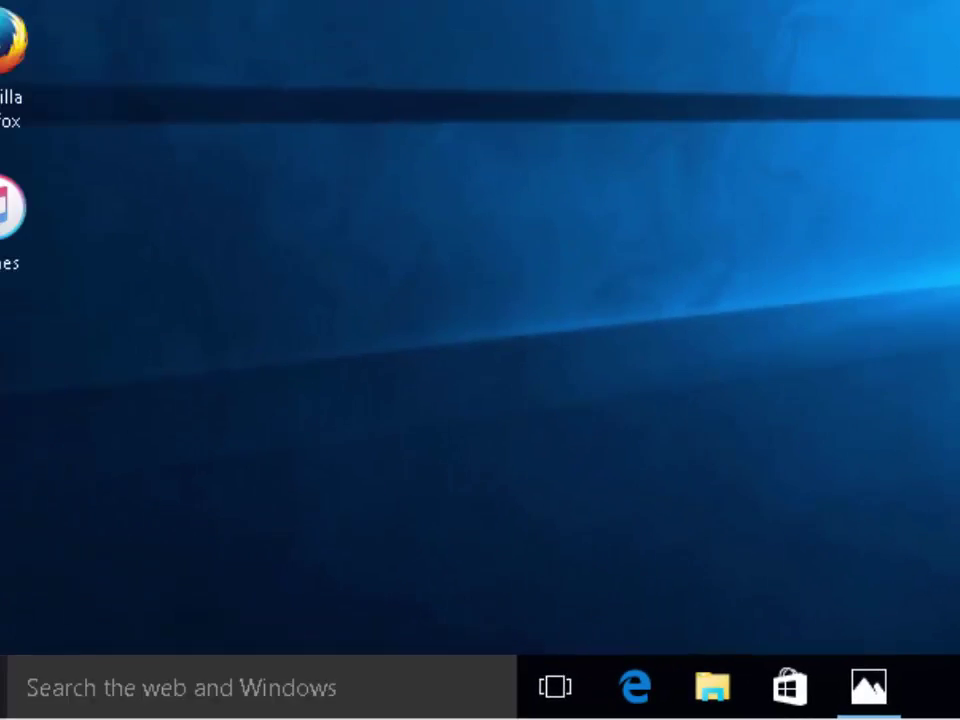
left_click(36, 692)
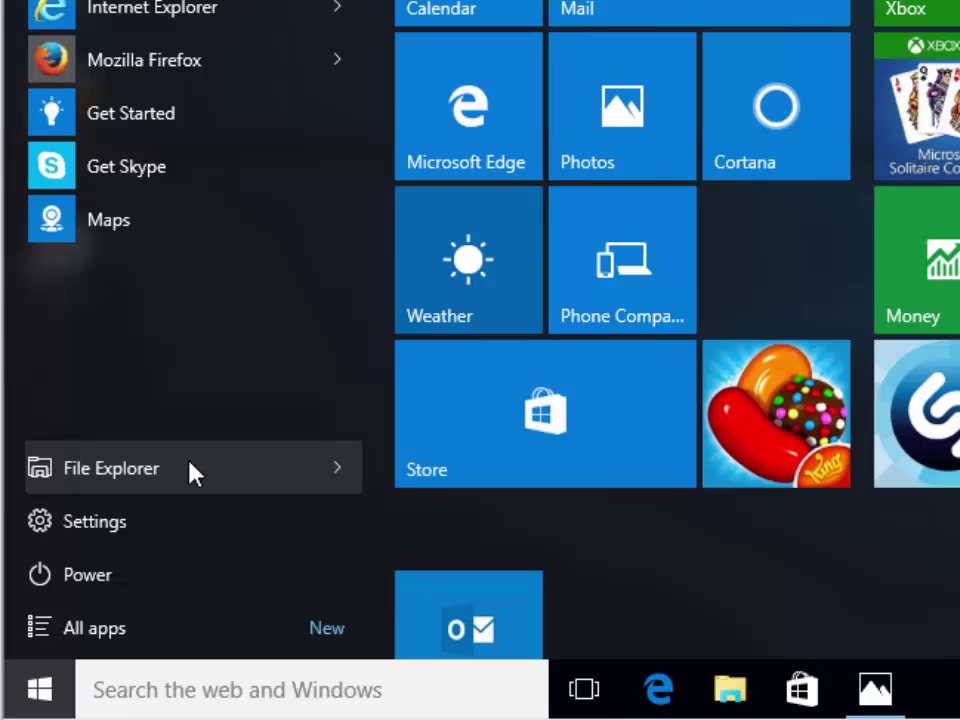
left_click(46, 478)
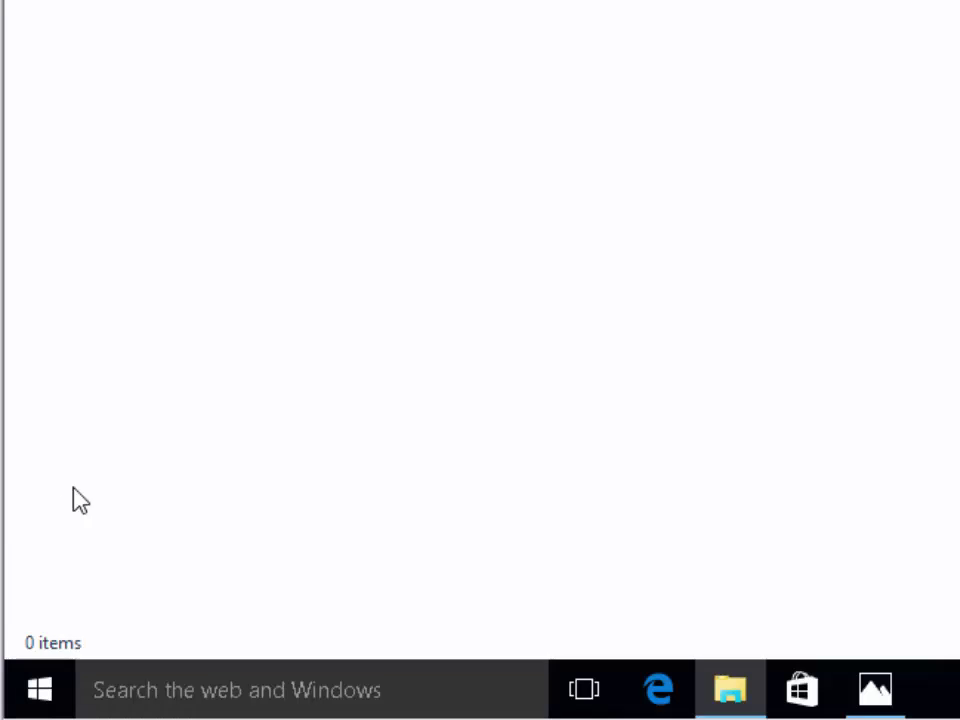
left_click(45, 690)
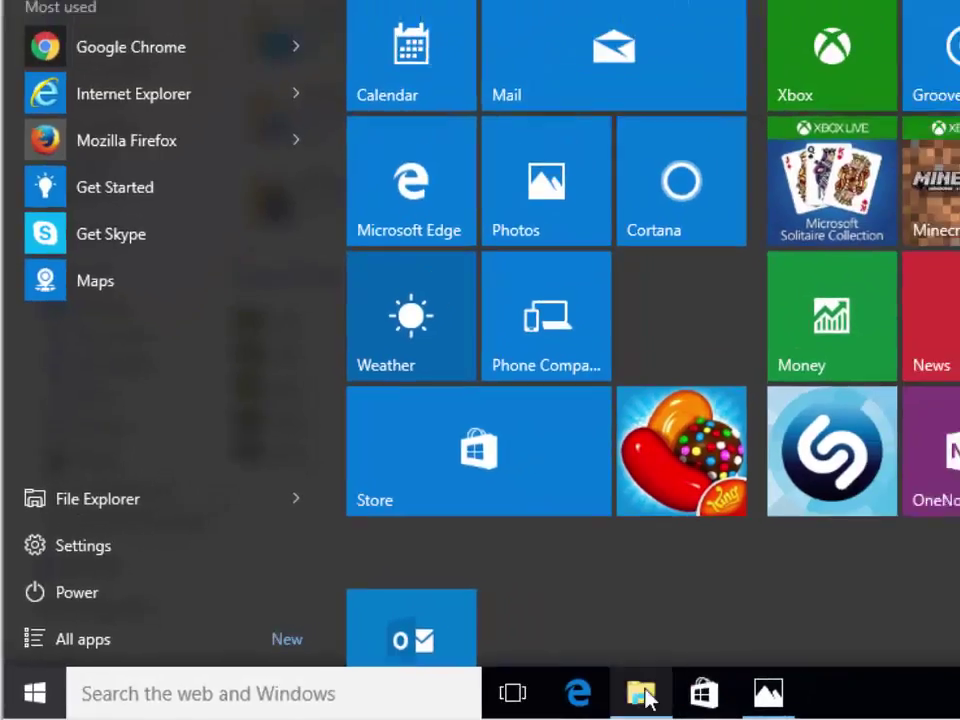
left_click(730, 690)
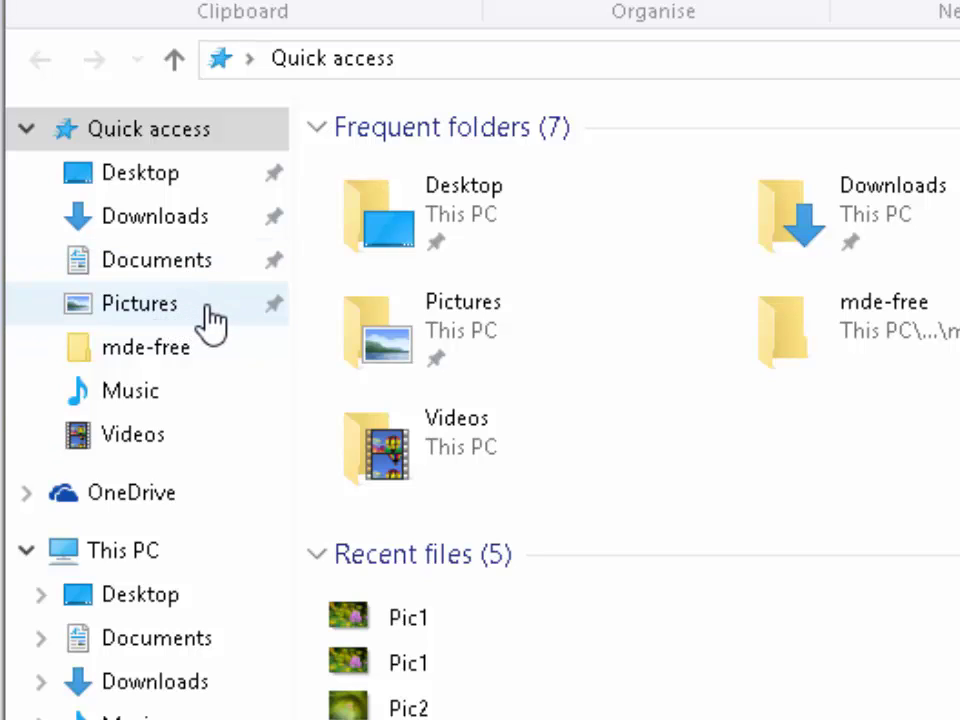
left_click(210, 318)
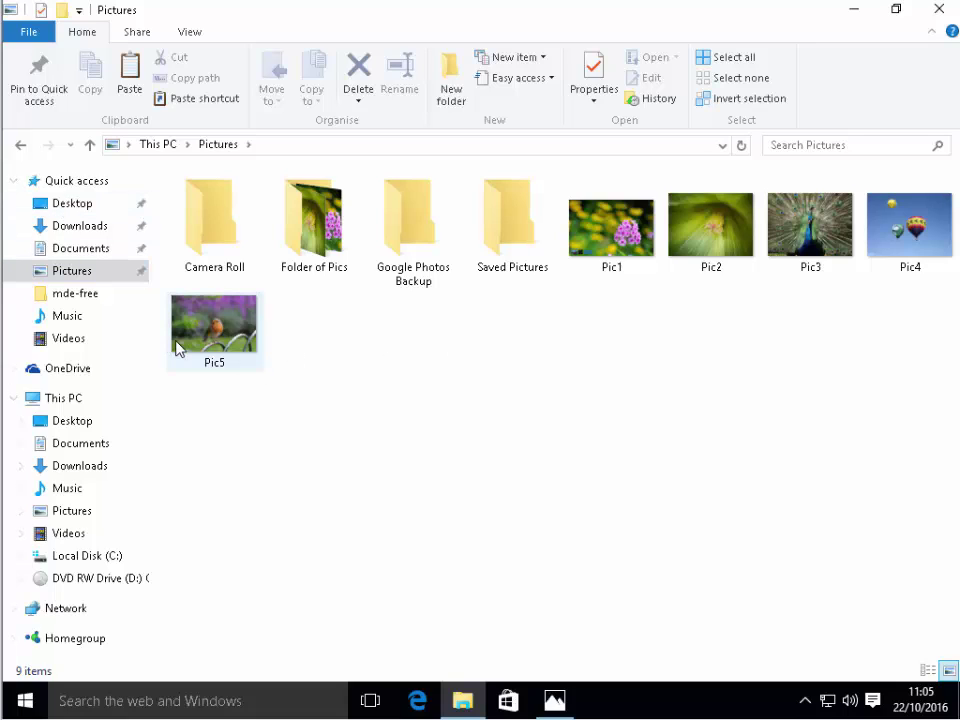
Select the pictures Pic1 to Pic5 and send them to the DVD RW Drive (D:).
mouse_move(177, 347)
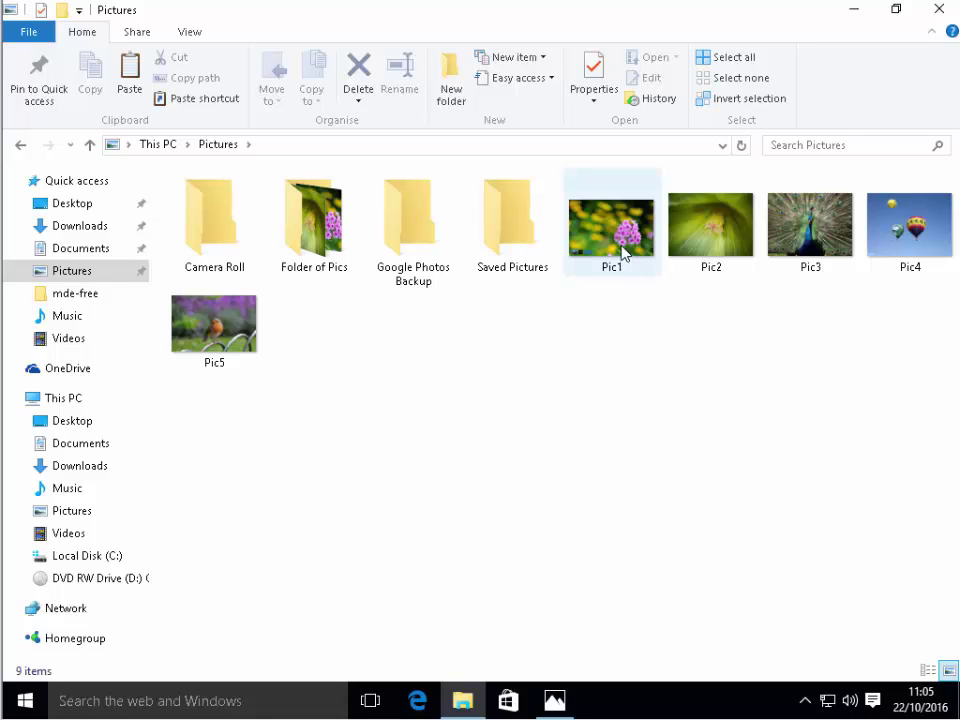
mouse_move(626, 252)
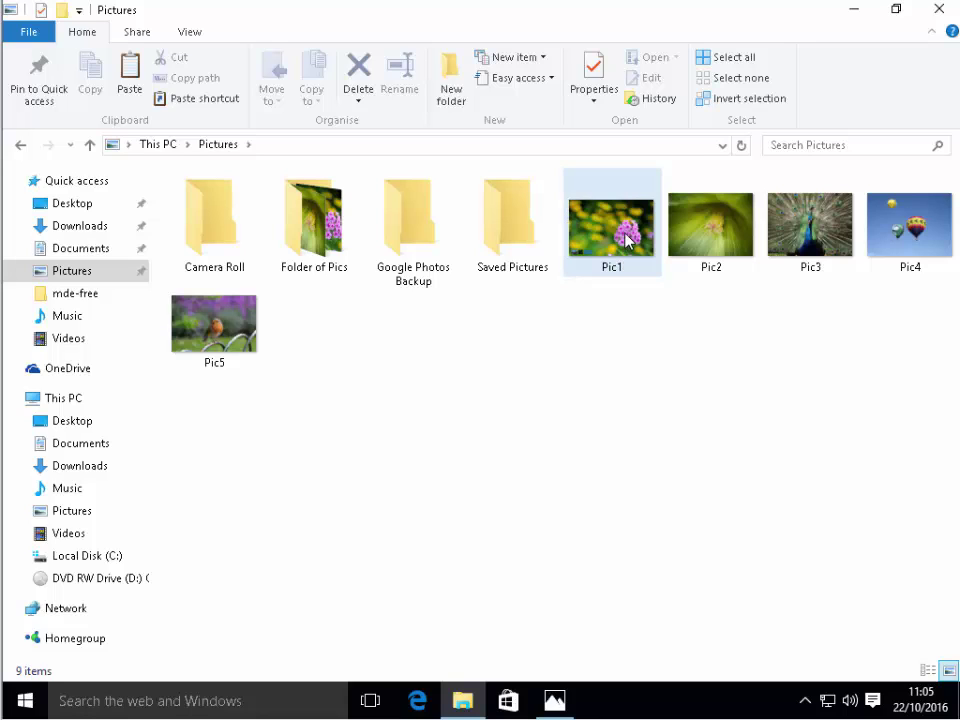
left_click(625, 235)
left_click(810, 228, "ctrl")
left_click(915, 238, "ctrl")
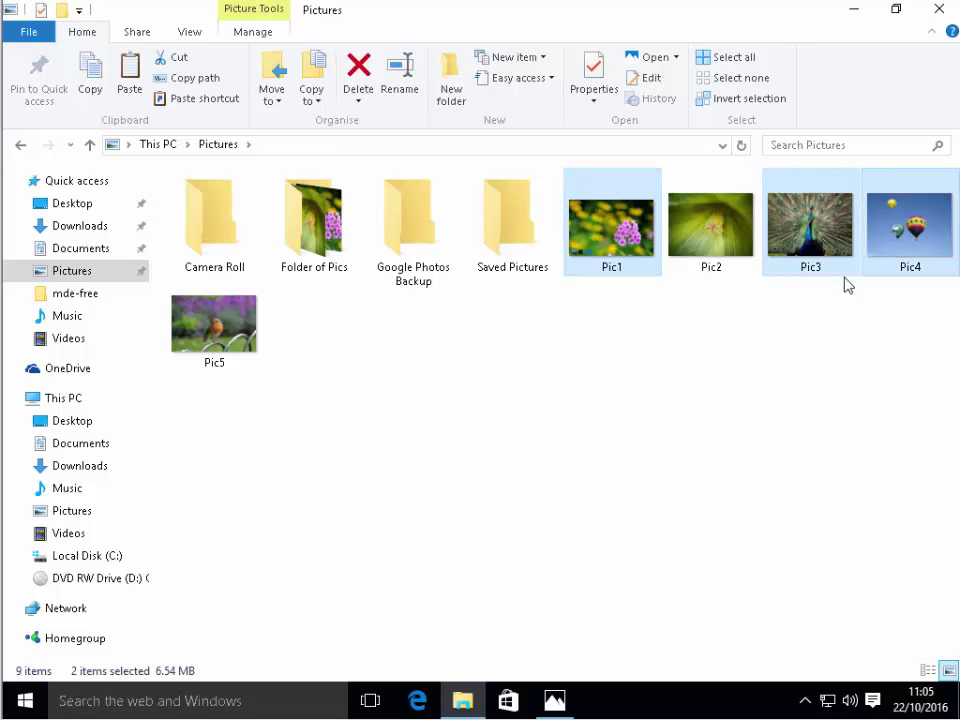
left_click(240, 328, "ctrl")
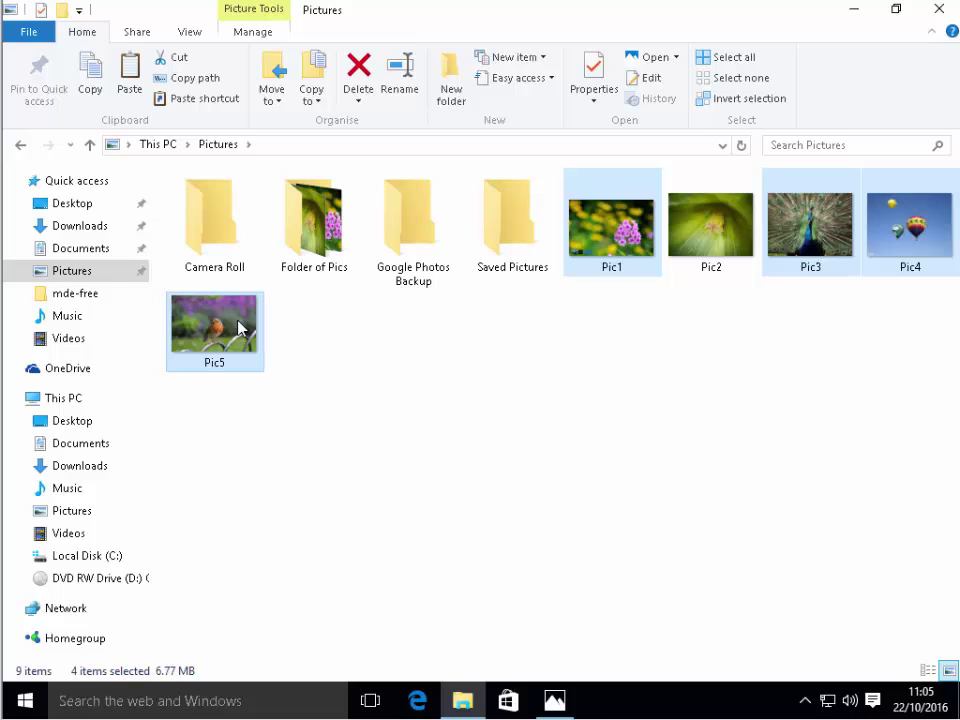
left_click(688, 238, "ctrl")
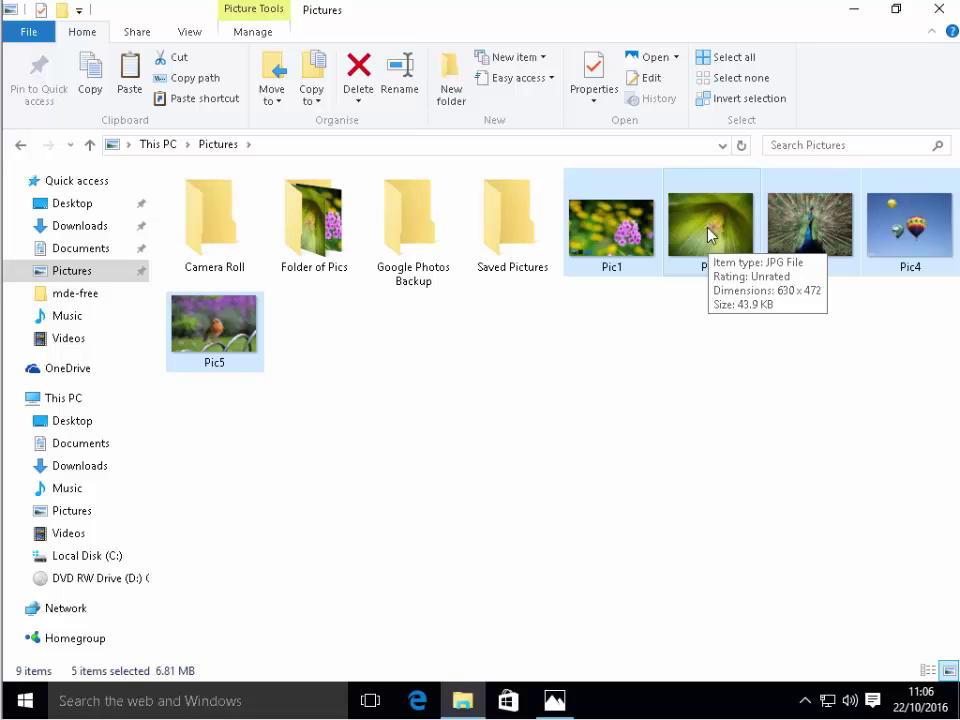
right_click(708, 234)
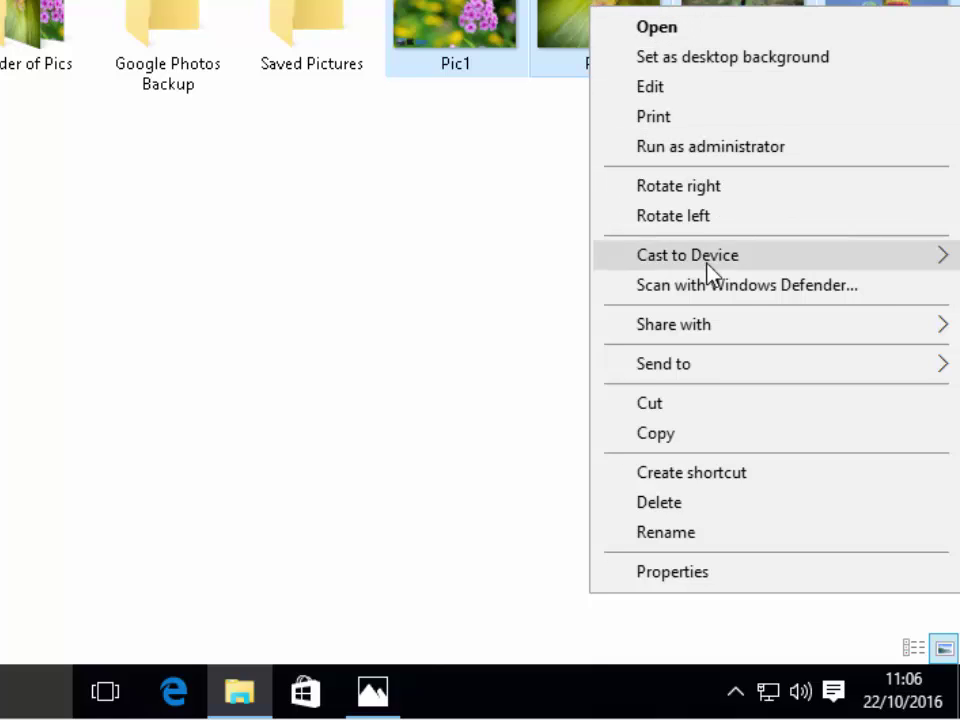
mouse_move(697, 366)
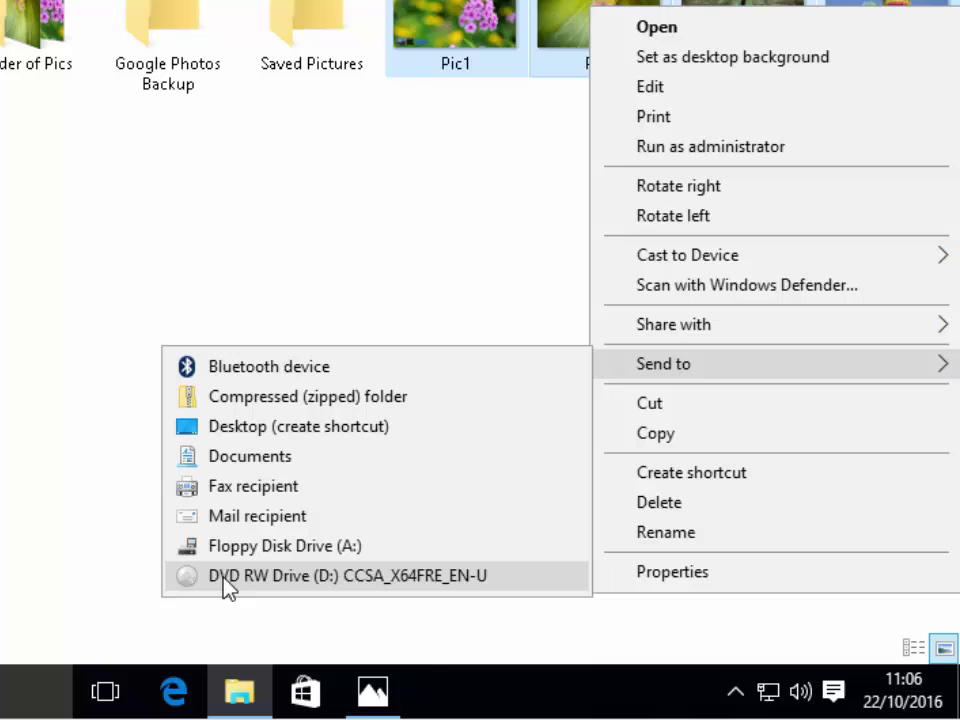
left_click(274, 578)
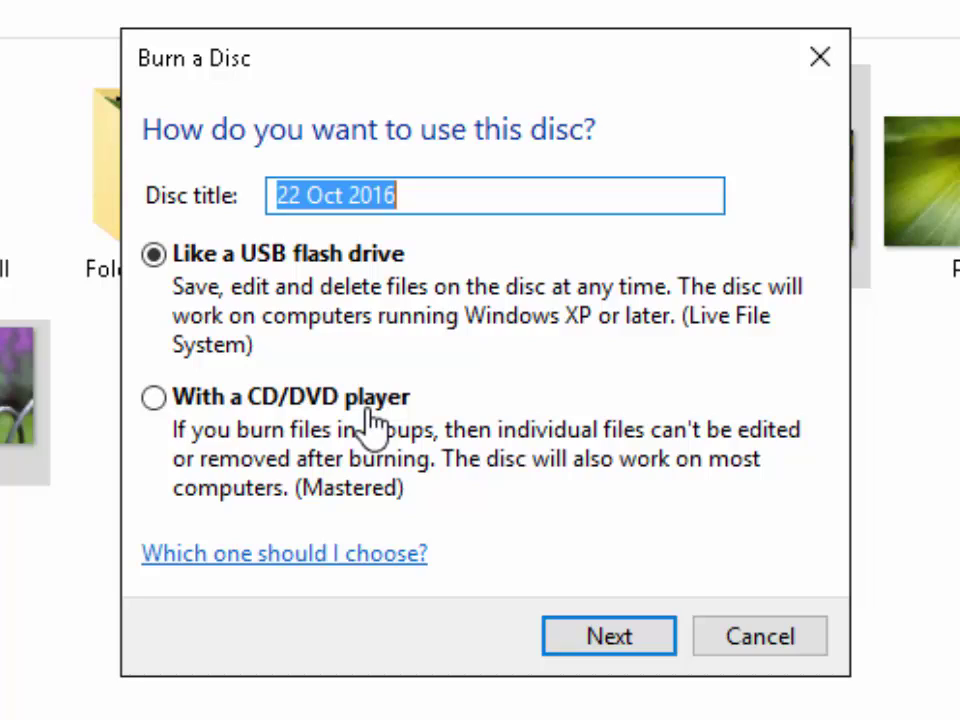
Prepare the disc for use with a CD/DVD player and title it "Pictures DVD 1".
left_click(155, 399)
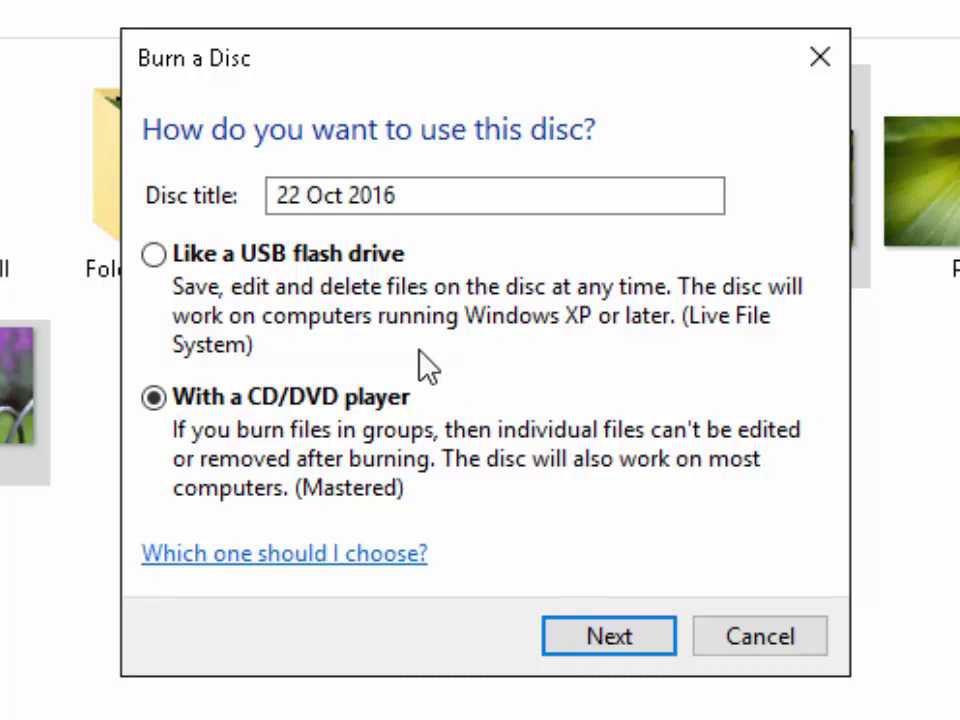
triple_click(441, 197)
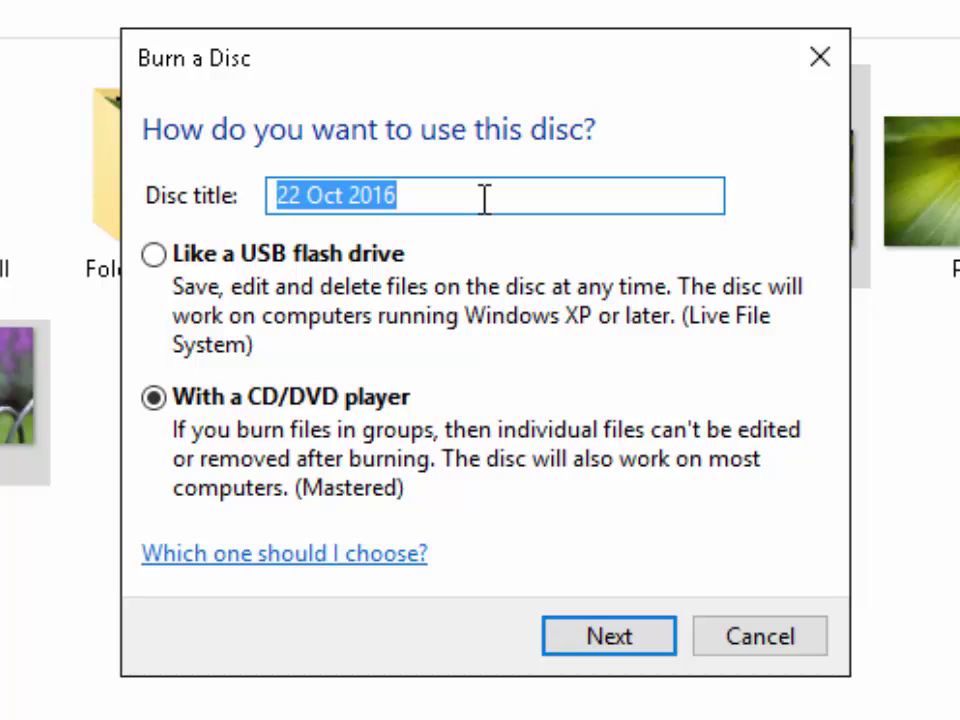
type("Pcitu")
key("BackSpace")
key("BackSpace")
key("BackSpace")
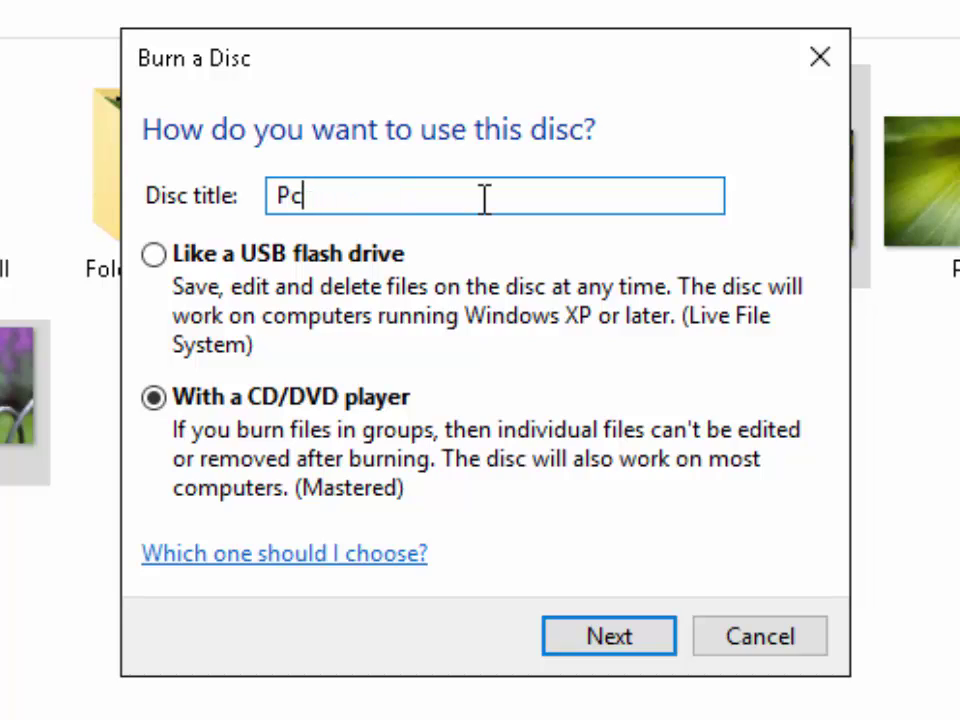
key("BackSpace")
type("icutr")
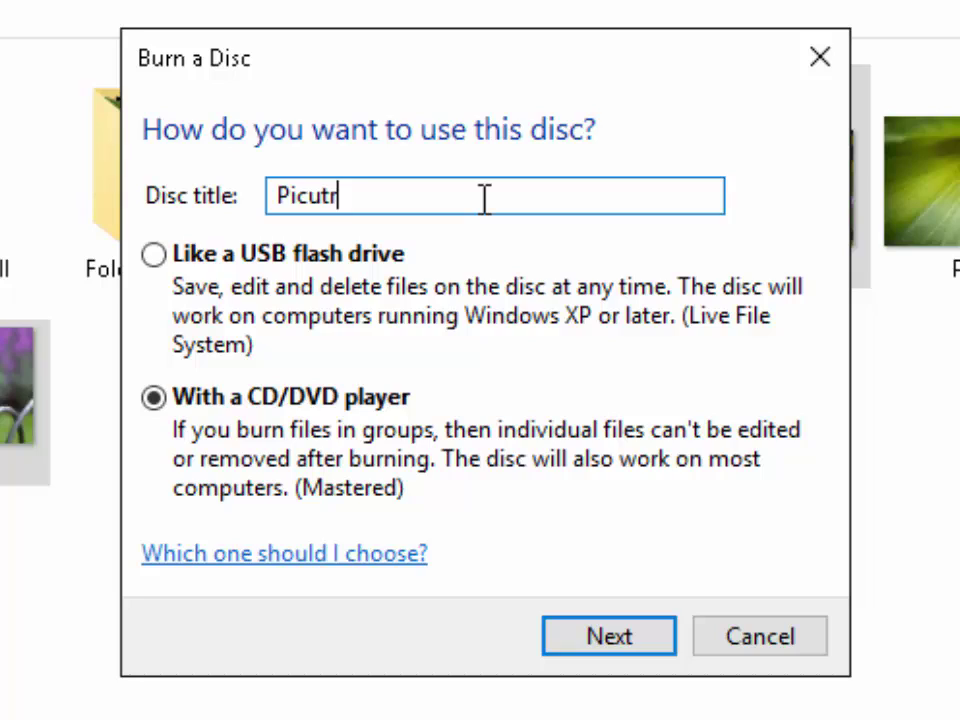
key("BackSpace")
key("BackSpace")
key("BackSpace")
type("tures DVD 1")
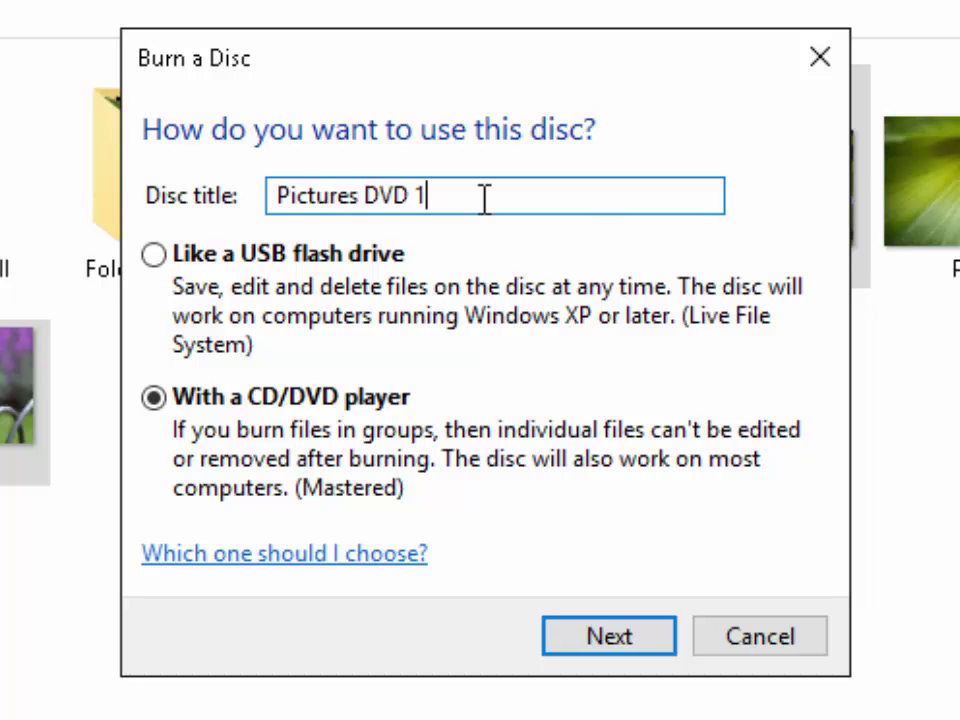
left_click(652, 634)
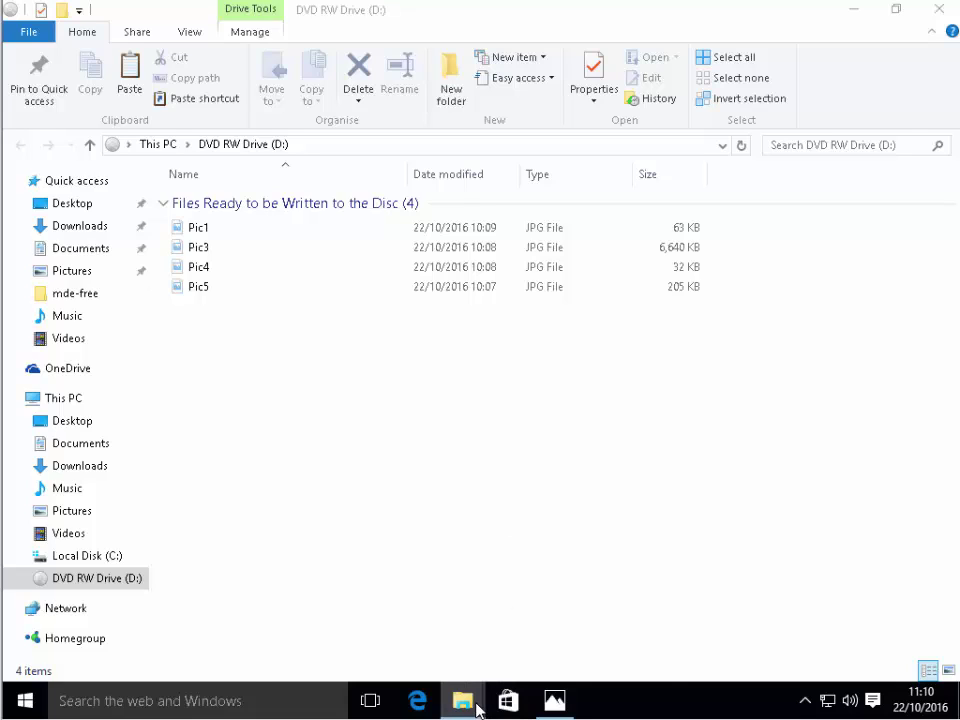
Send the Folder of Pics folder from Pictures to the DVD RW Drive (D:).
mouse_move(458, 702)
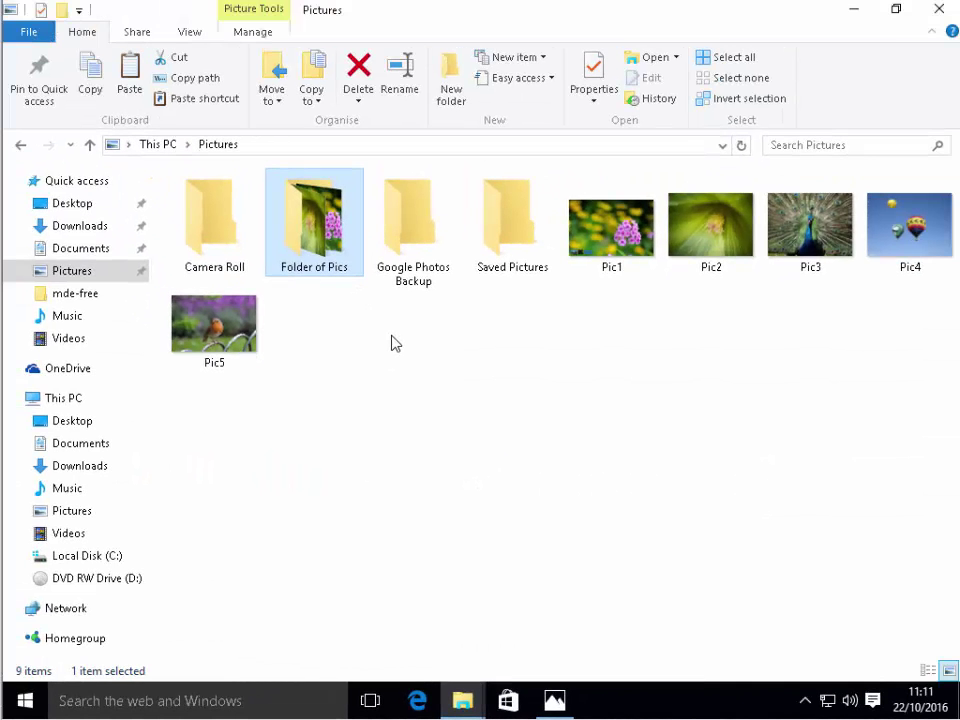
right_click(313, 226)
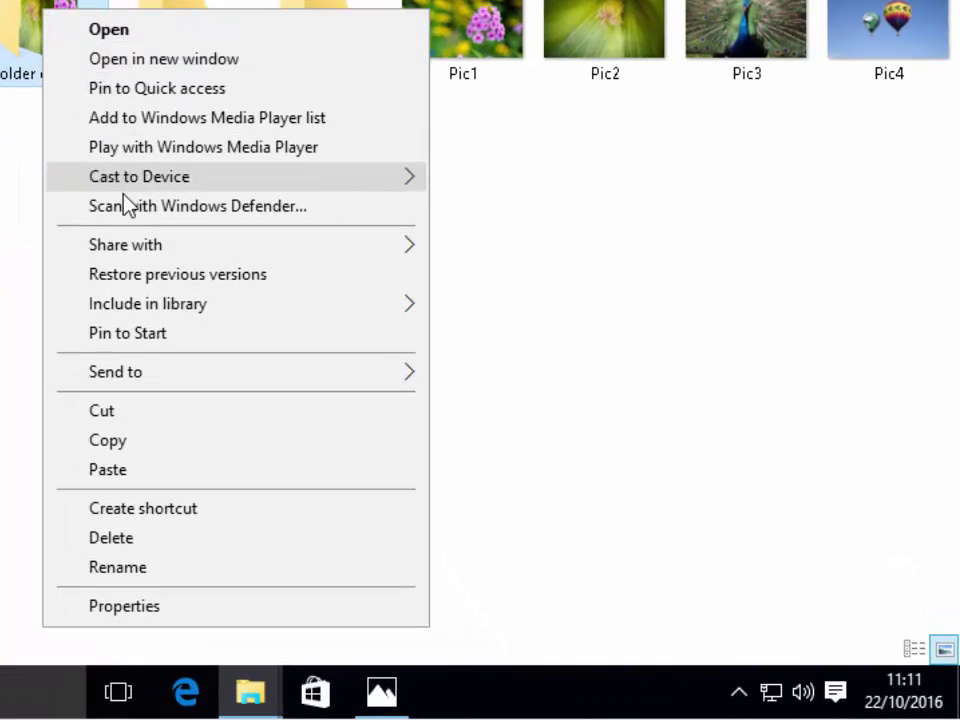
mouse_move(132, 378)
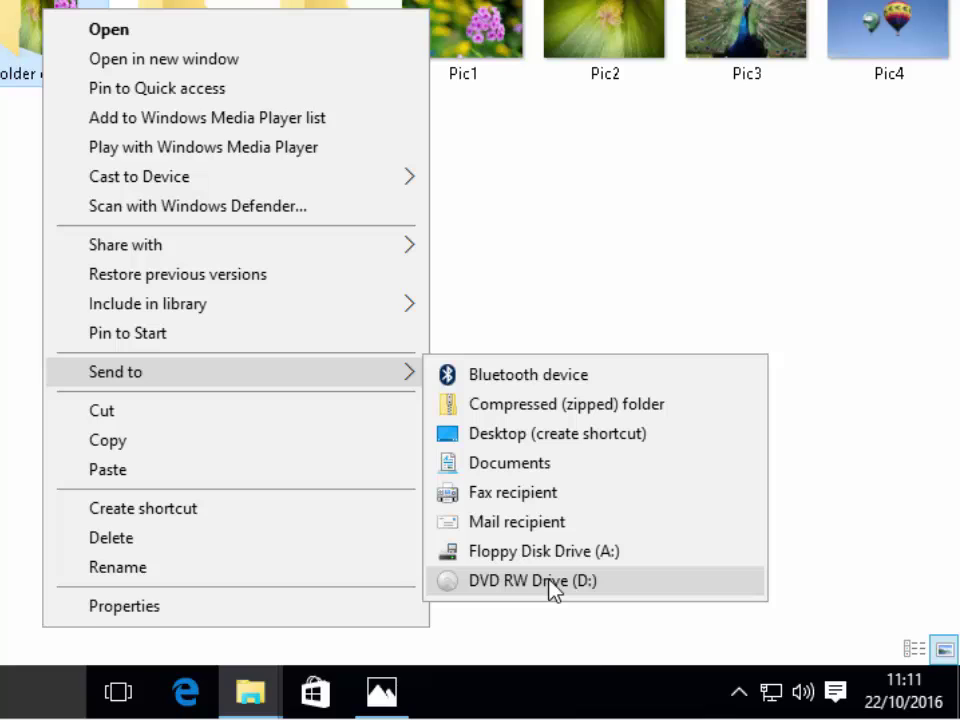
left_click(619, 591)
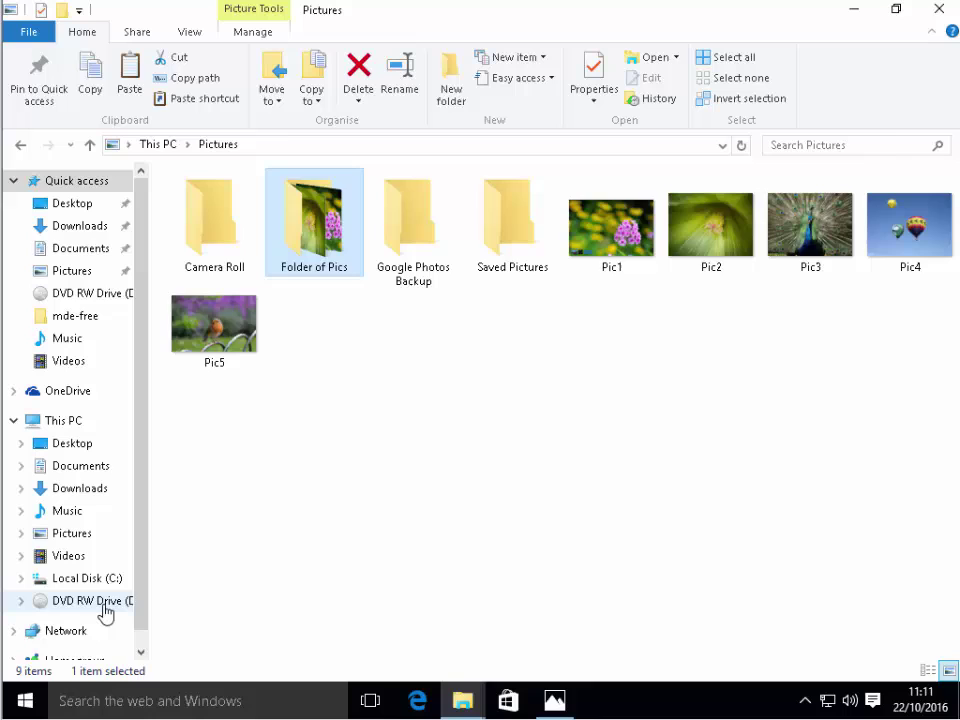
Open the DVD RW Drive (D:) and start the Finish burning command for the files waiting there.
left_click(100, 612)
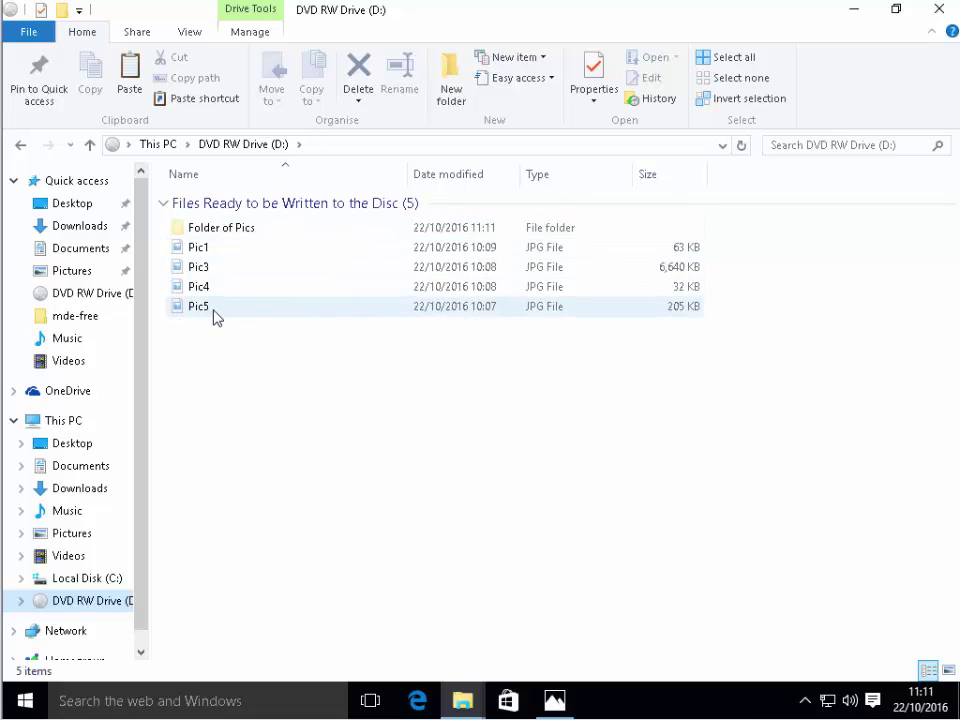
mouse_move(213, 317)
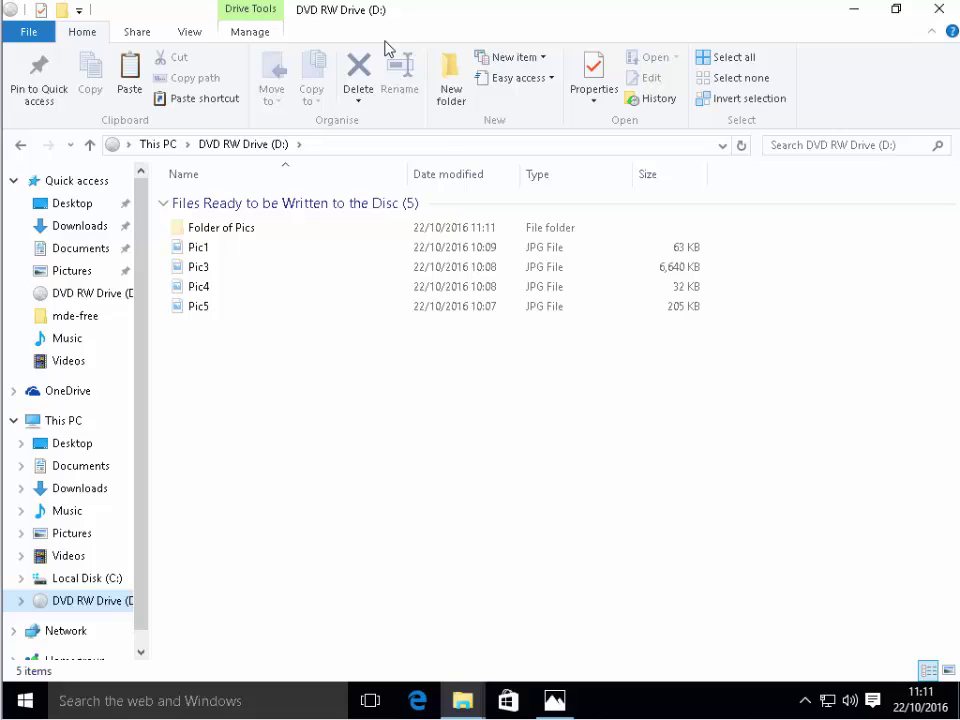
left_click(252, 34)
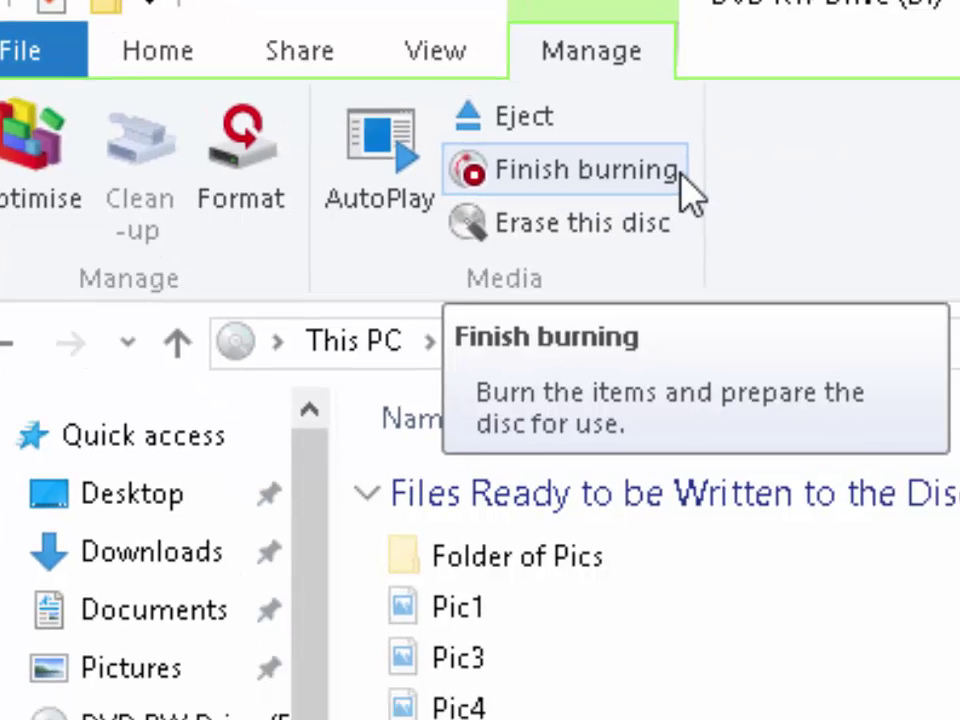
left_click(683, 176)
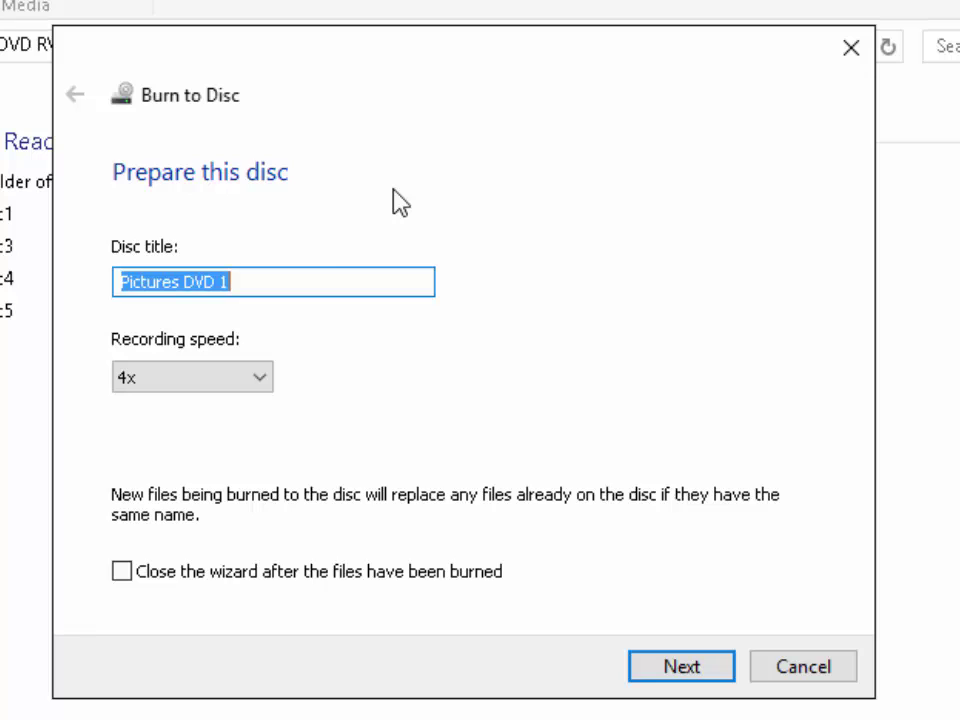
Set the recording speed to 4x and burn the files to the Pictures DVD 1 disc.
left_click(212, 385)
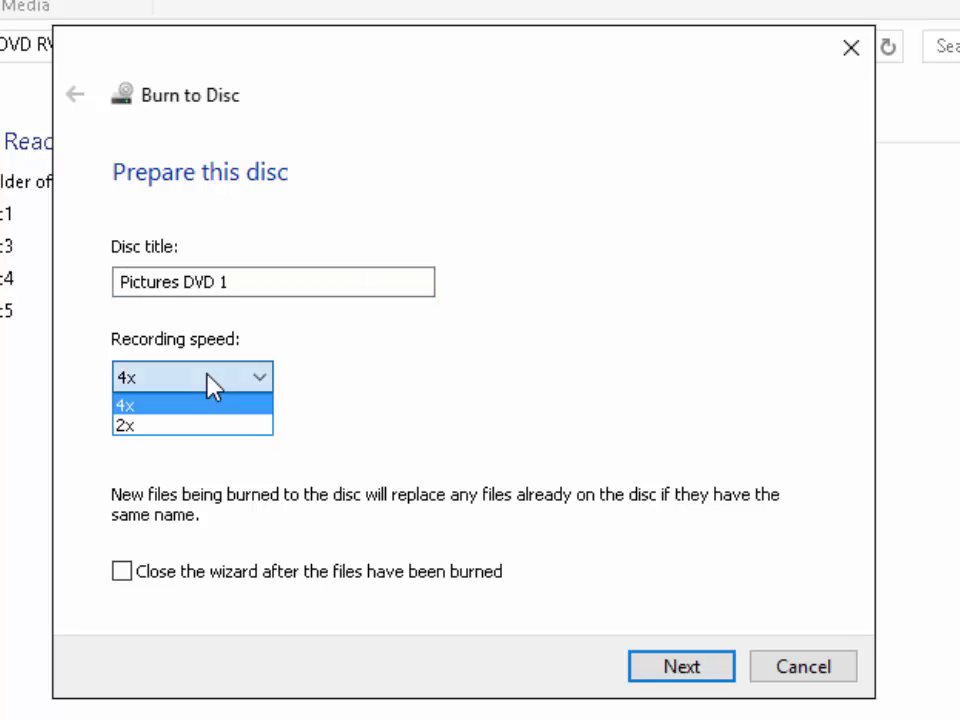
left_click(212, 385)
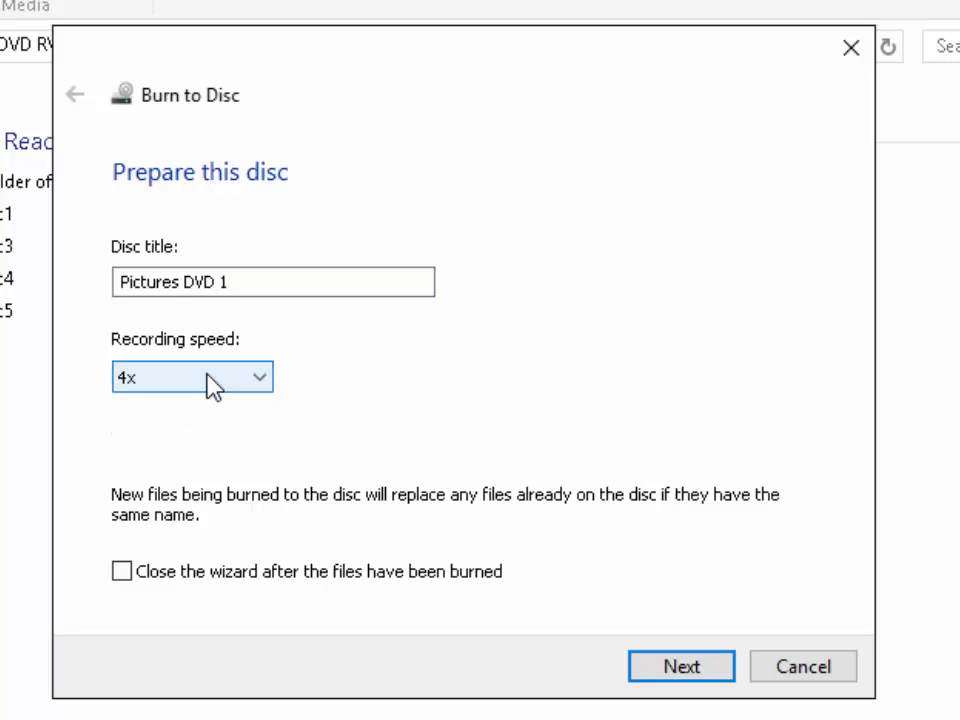
left_click(212, 385)
left_click(212, 385)
left_click(212, 385)
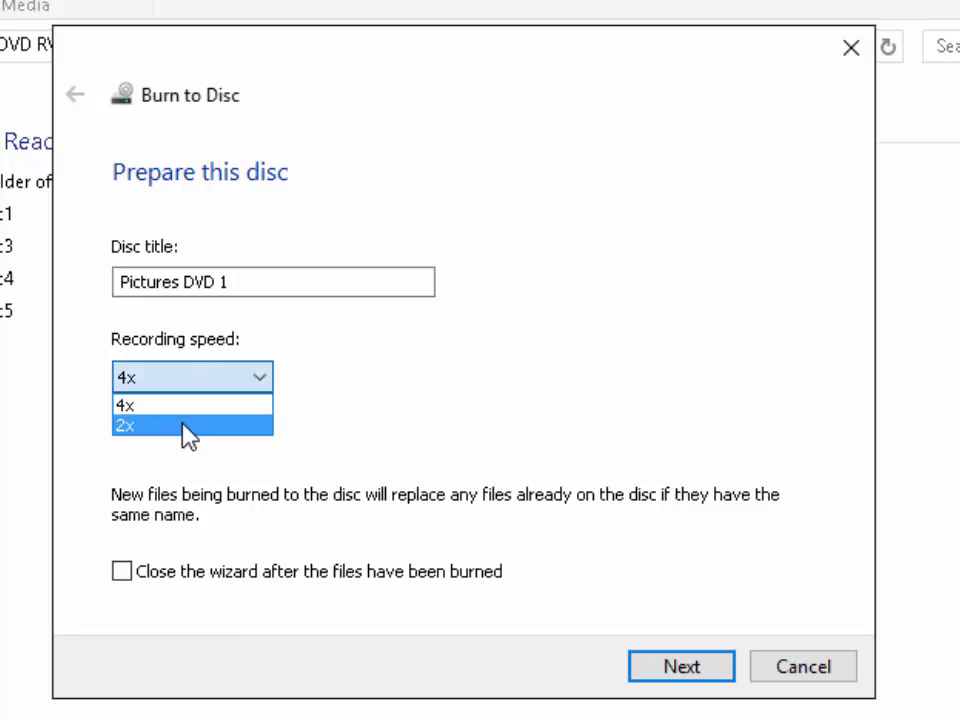
left_click(181, 407)
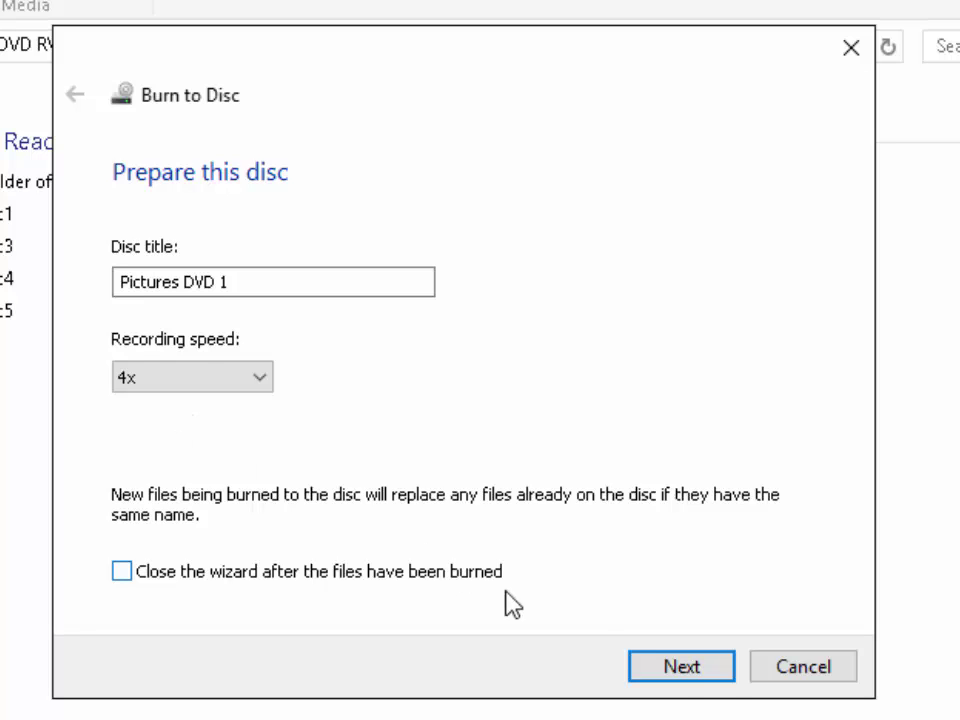
left_click(718, 664)
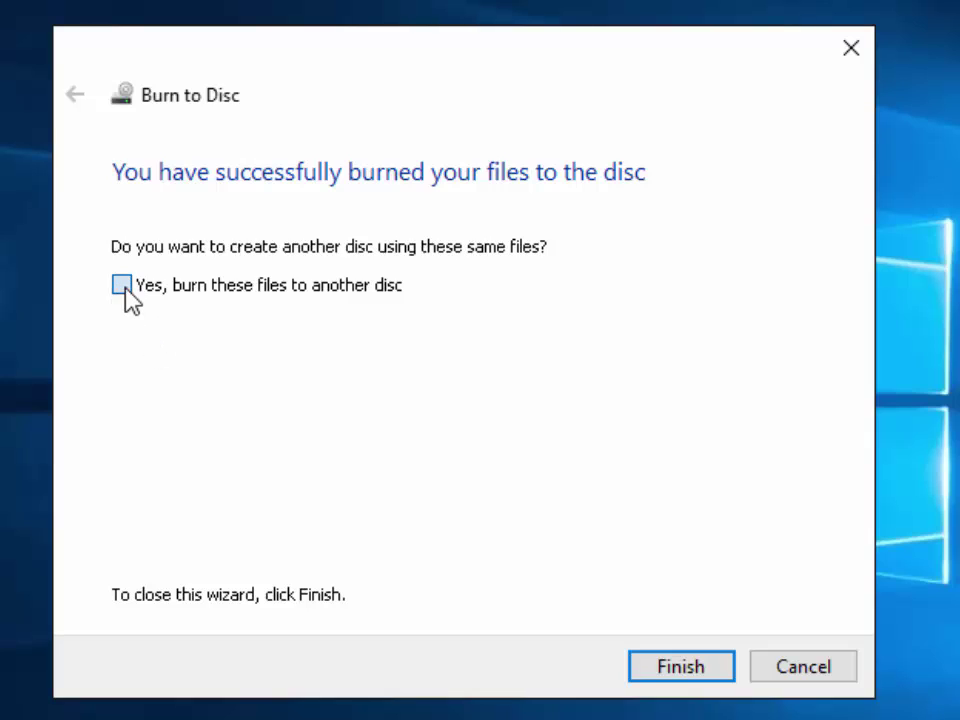
Finish the burn wizard without choosing to burn these files to another disc.
left_click(124, 290)
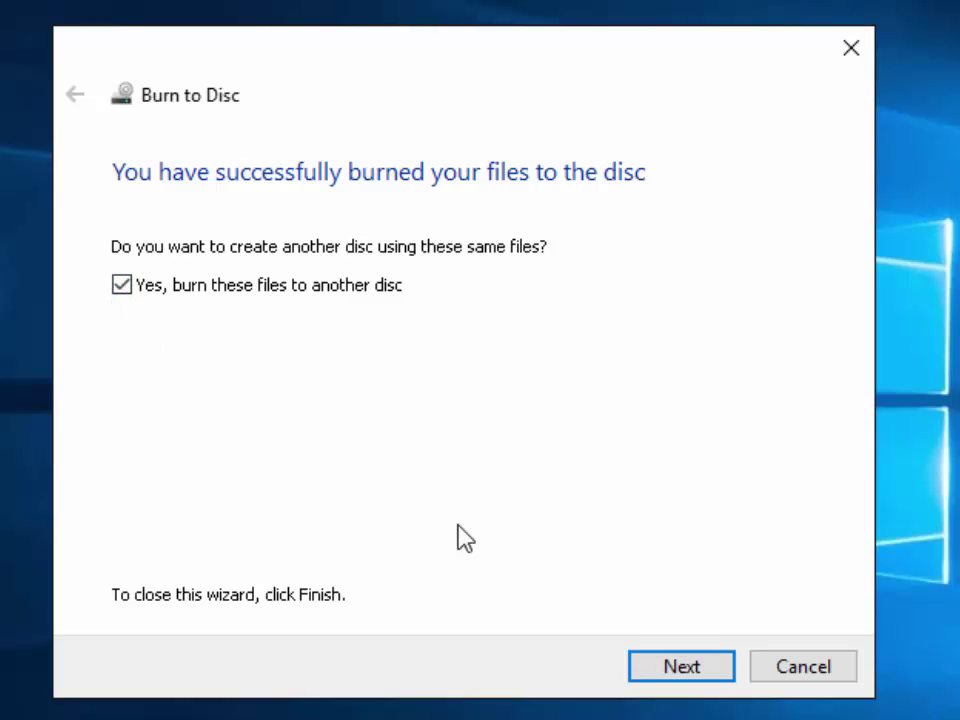
left_click(120, 284)
left_click(692, 676)
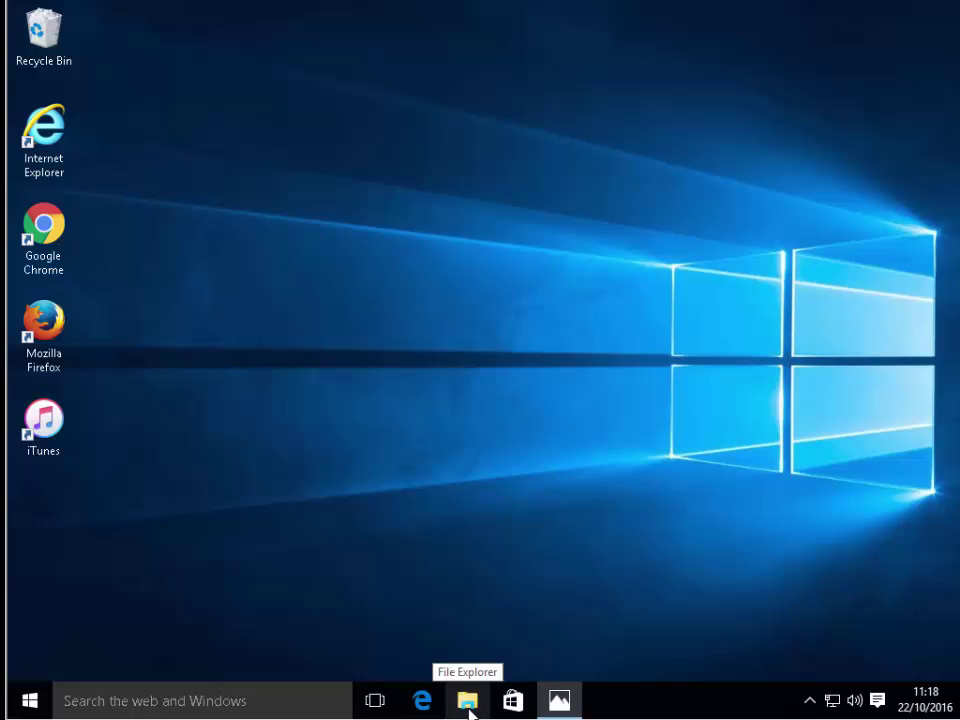
View the files on the burned Pictures DVD 1 disc in File Explorer and open Pic4.
mouse_move(553, 709)
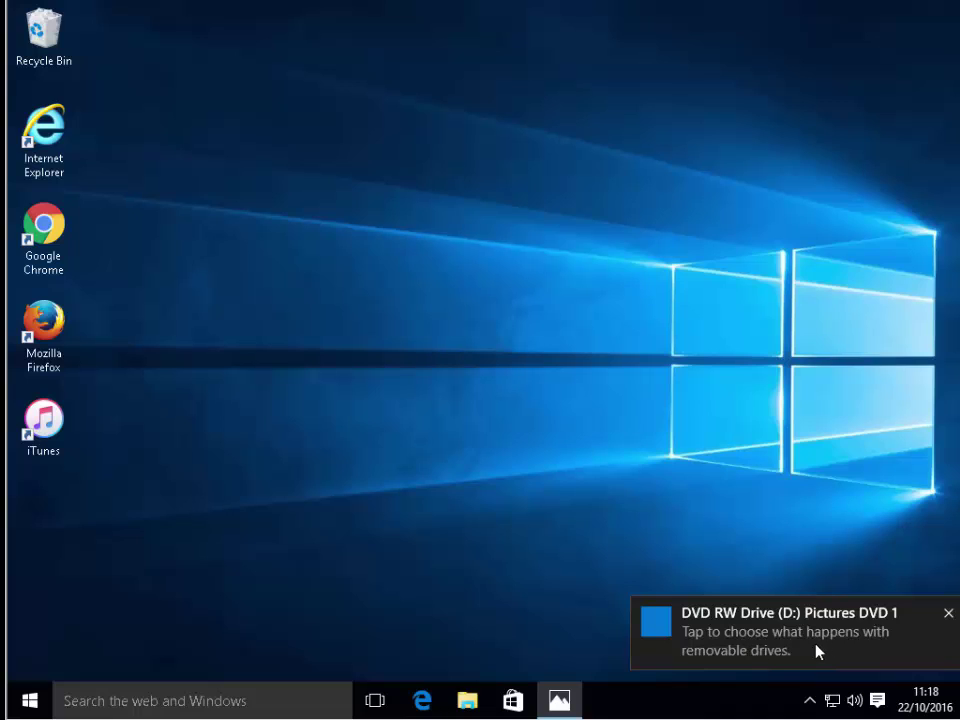
left_click(808, 648)
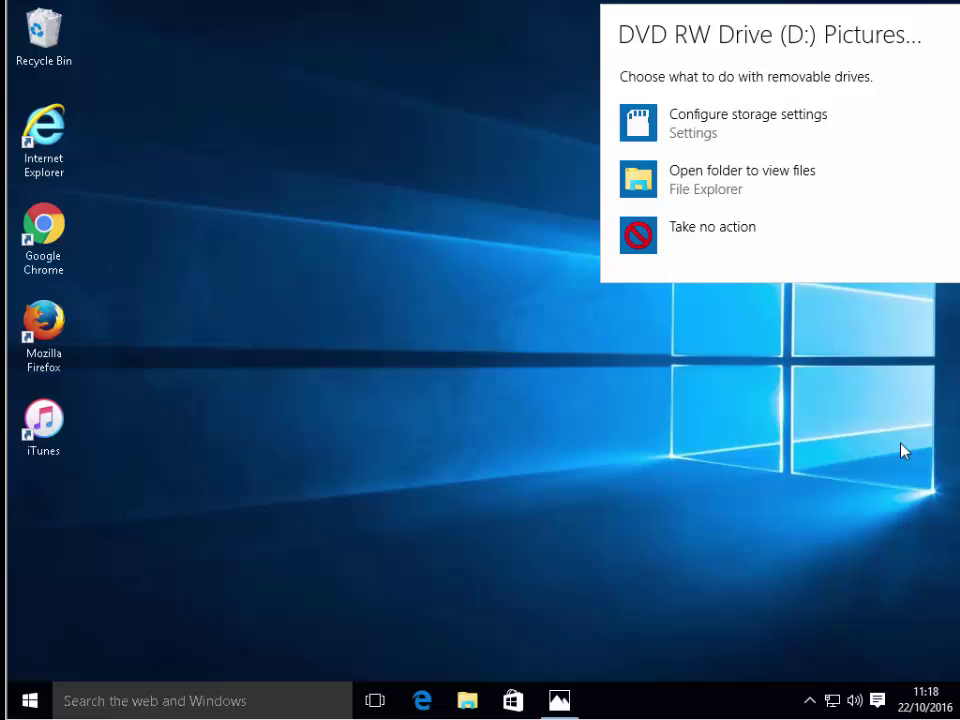
left_click(806, 179)
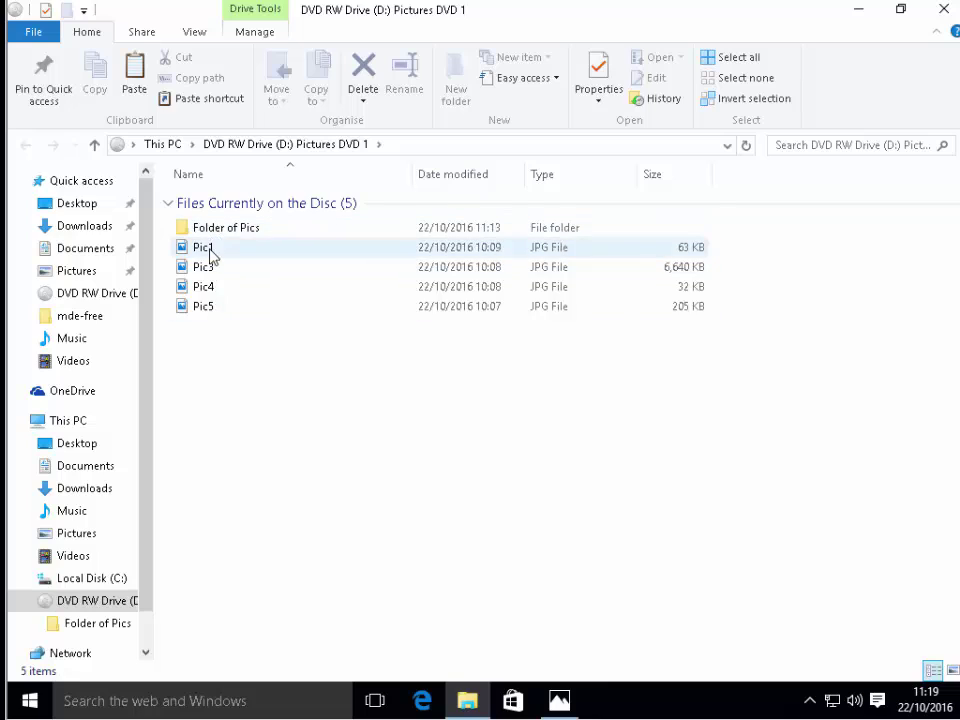
double_click(204, 290)
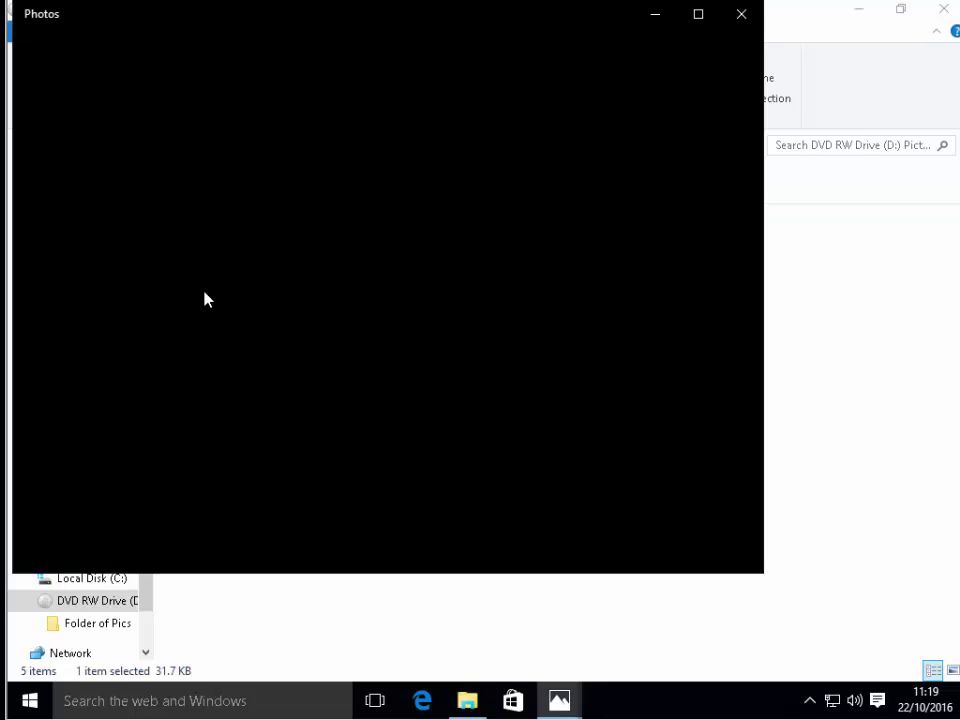